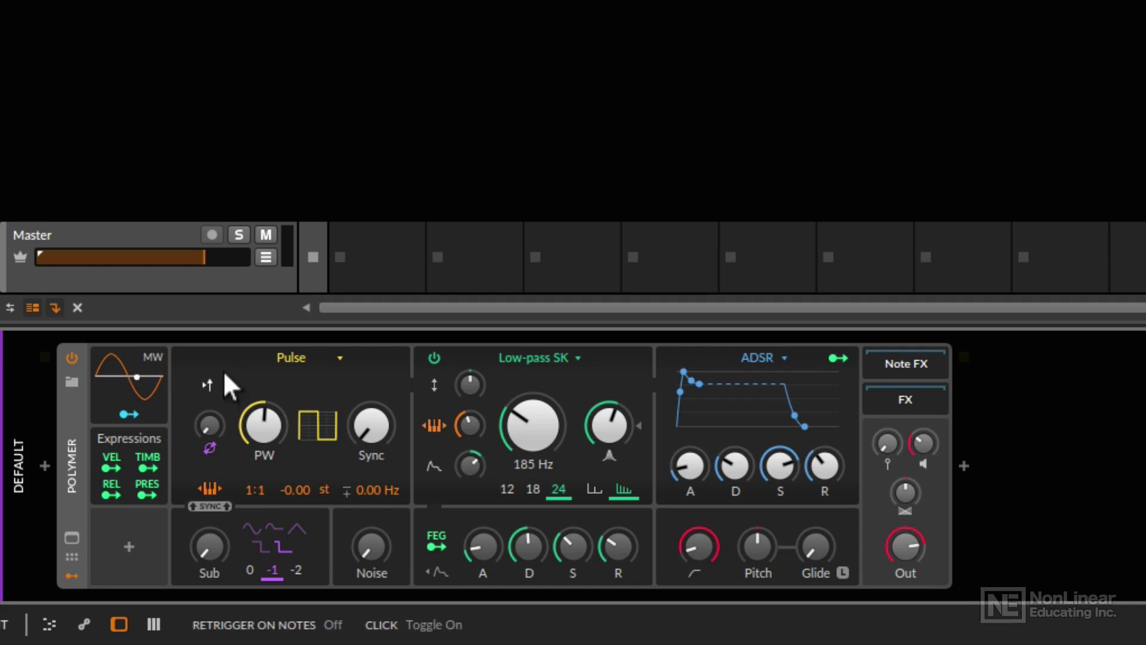
- Keep the Pulse oscillator, widen its pulse toward square, and add slight sub-oscillator phase modulation
{"action": "left_click", "coordinate": [321, 356]}
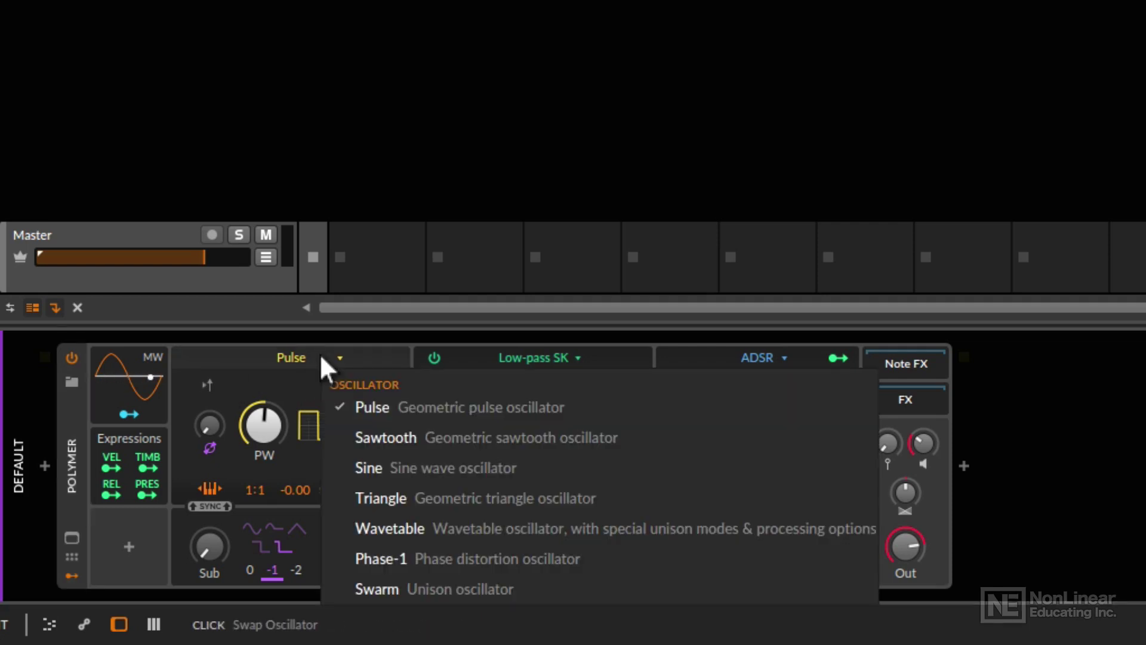
{"action": "left_click", "coordinate": [262, 375]}
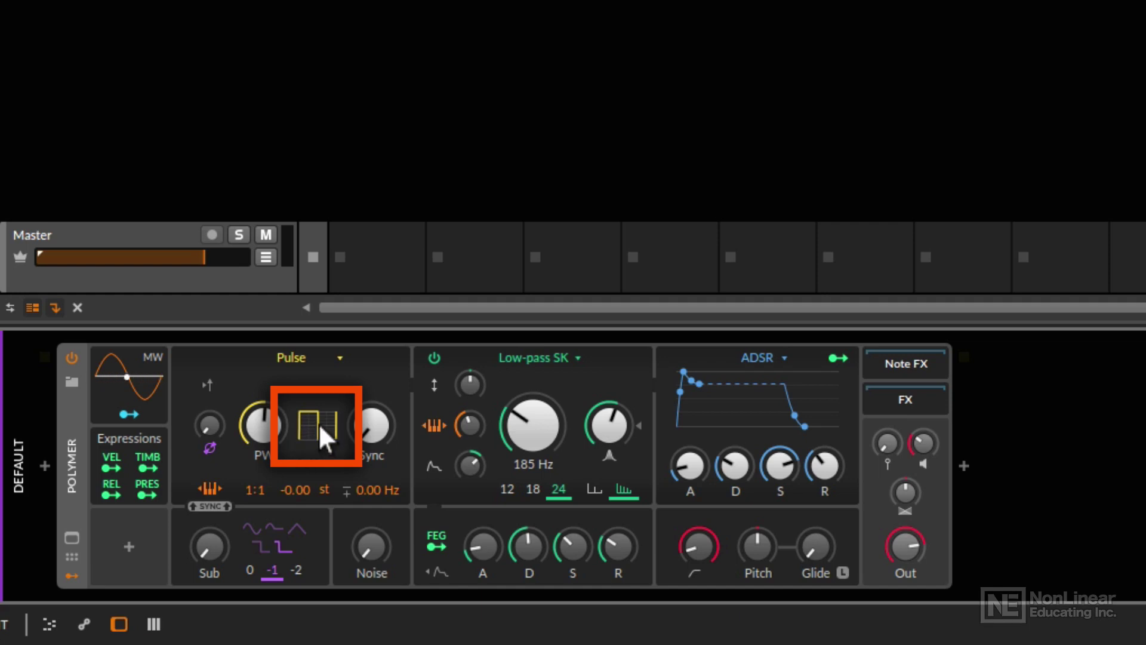
{"action": "left_click_drag", "start_coordinate": [318, 423], "coordinate": [325, 423]}
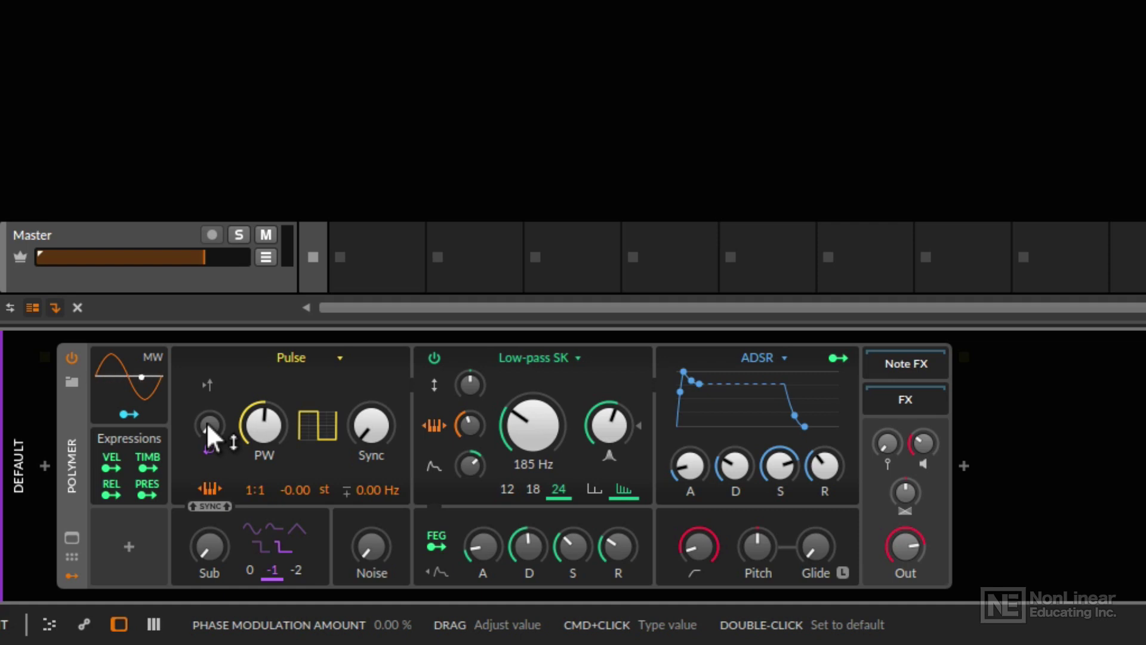
{"action": "mouse_move", "coordinate": [206, 421]}
{"action": "left_mouse_down"}
{"action": "mouse_move", "coordinate": [206, 394]}
{"action": "mouse_move", "coordinate": [210, 421]}
{"action": "left_mouse_up"}
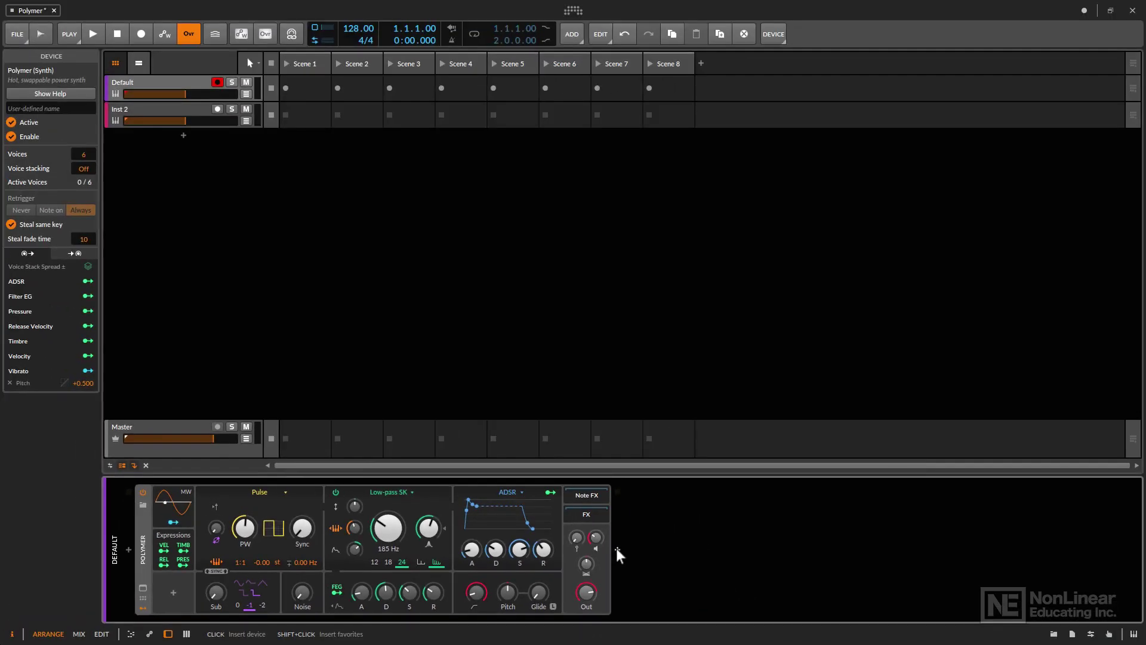
{"action": "left_click", "coordinate": [961, 463]}
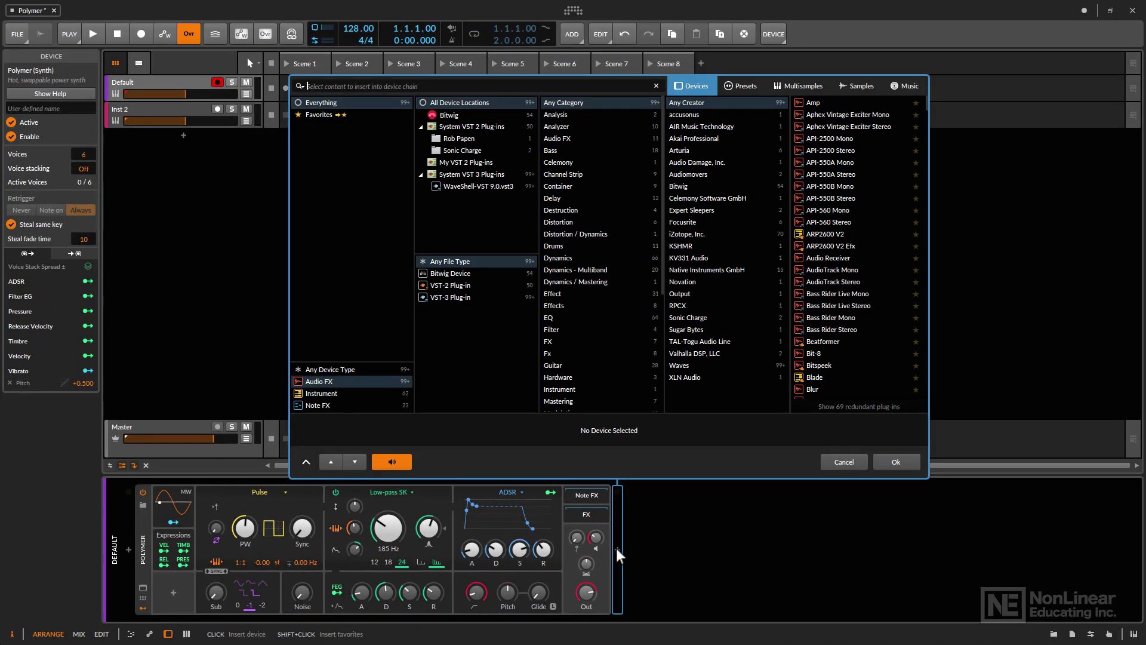
- Insert an Oscilloscope after Polymer with note trigger mode and Keytrack enabled
{"action": "type", "text": "os"}
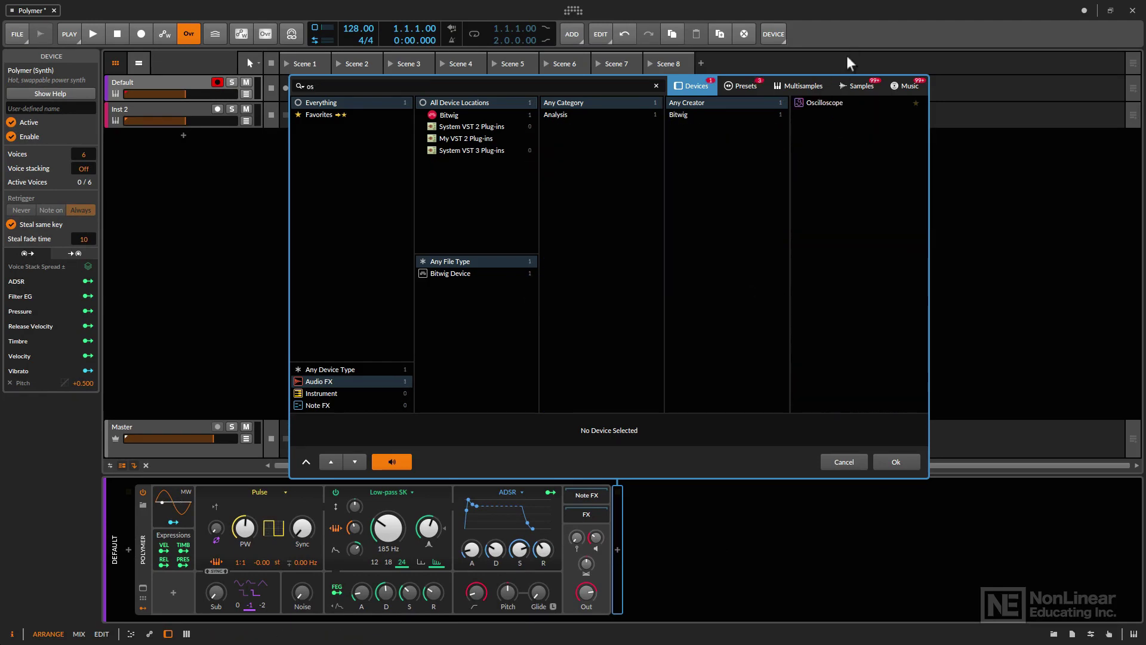
{"action": "left_click", "coordinate": [801, 102]}
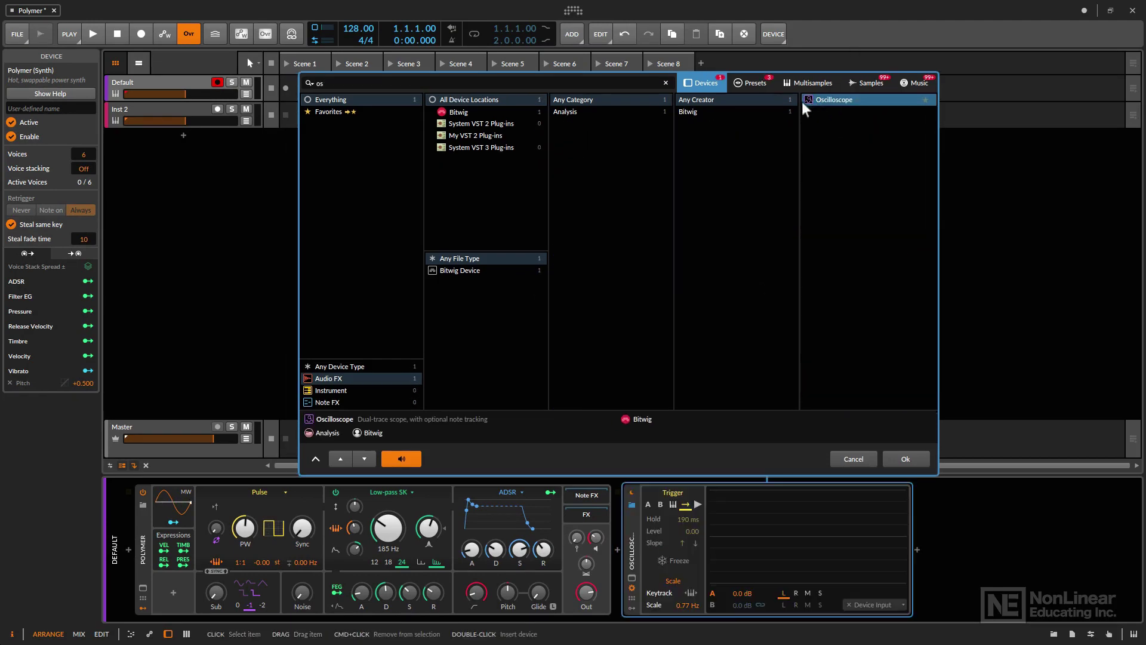
{"action": "left_click", "coordinate": [902, 459]}
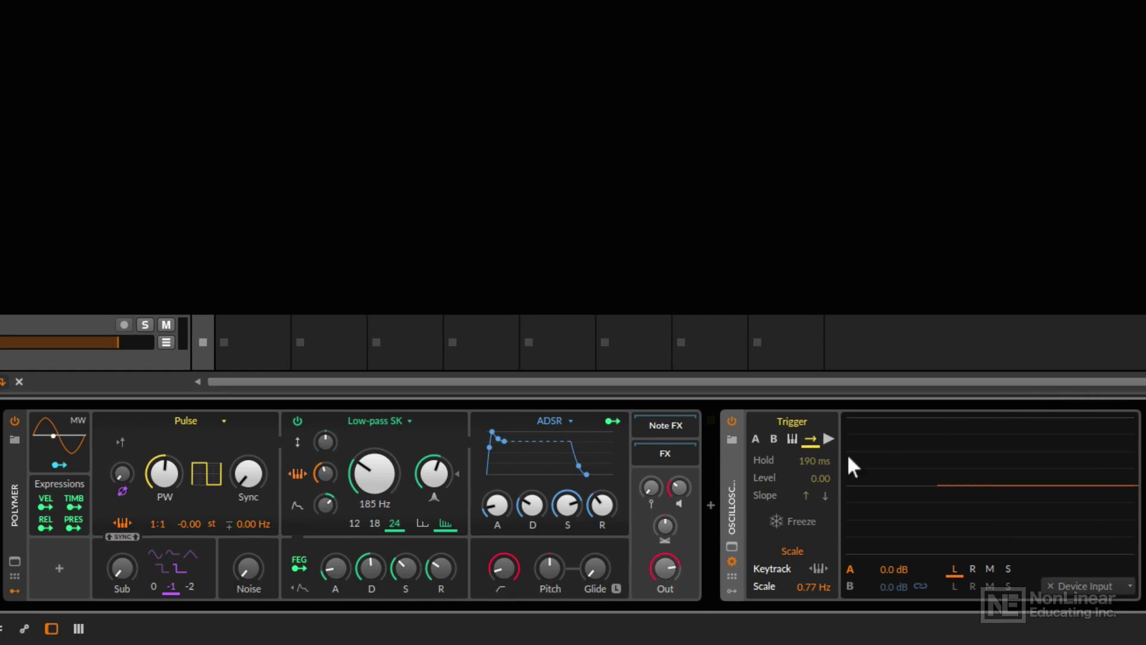
{"action": "left_click", "coordinate": [790, 439]}
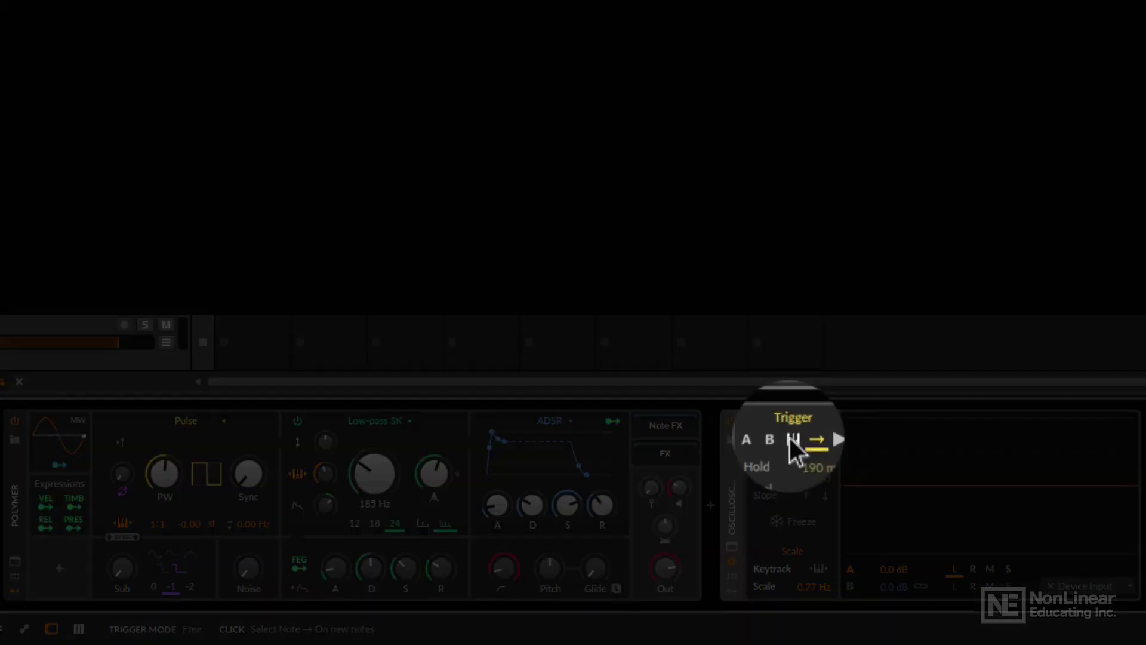
{"action": "left_click", "coordinate": [817, 564]}
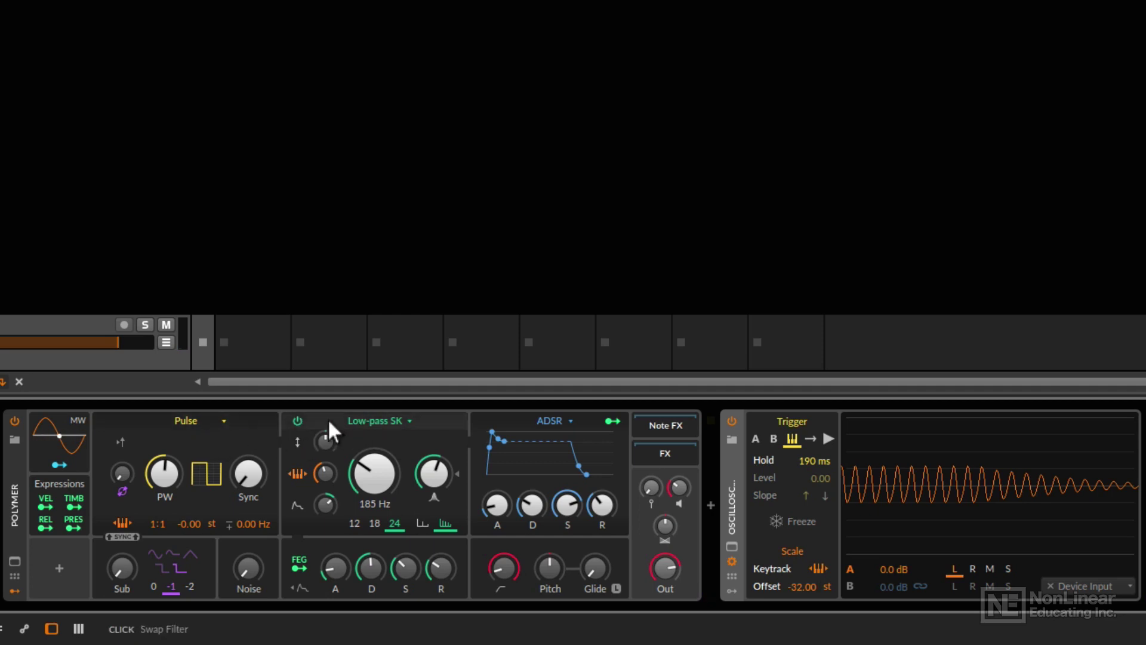
- Bypass the Low-pass SK filter and adjust sub-oscillator phase modulation, ending at 14.1%
{"action": "left_click", "coordinate": [297, 420]}
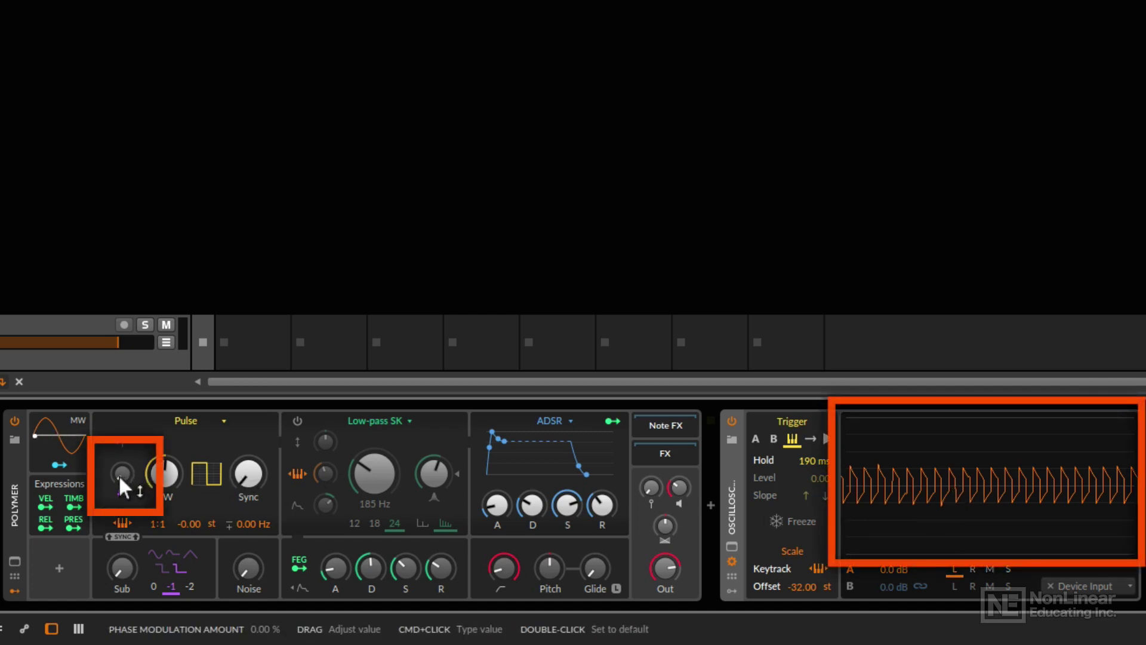
{"action": "left_click_drag", "start_coordinate": [120, 472], "coordinate": [120, 129]}
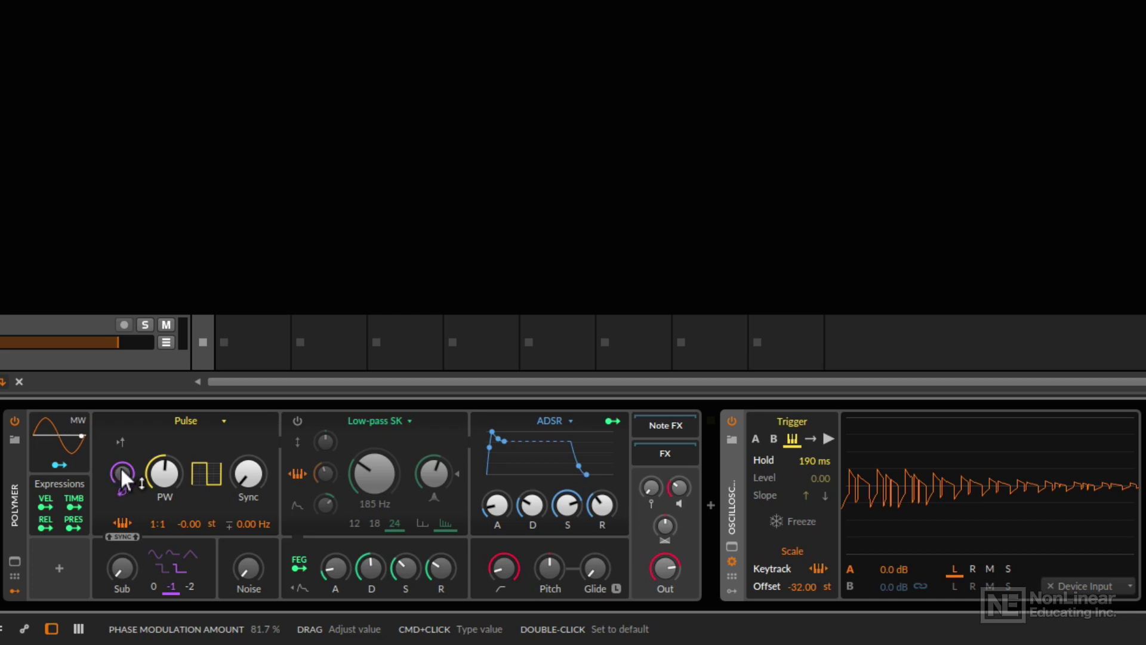
{"action": "left_click_drag", "start_coordinate": [122, 477], "coordinate": [122, 561]}
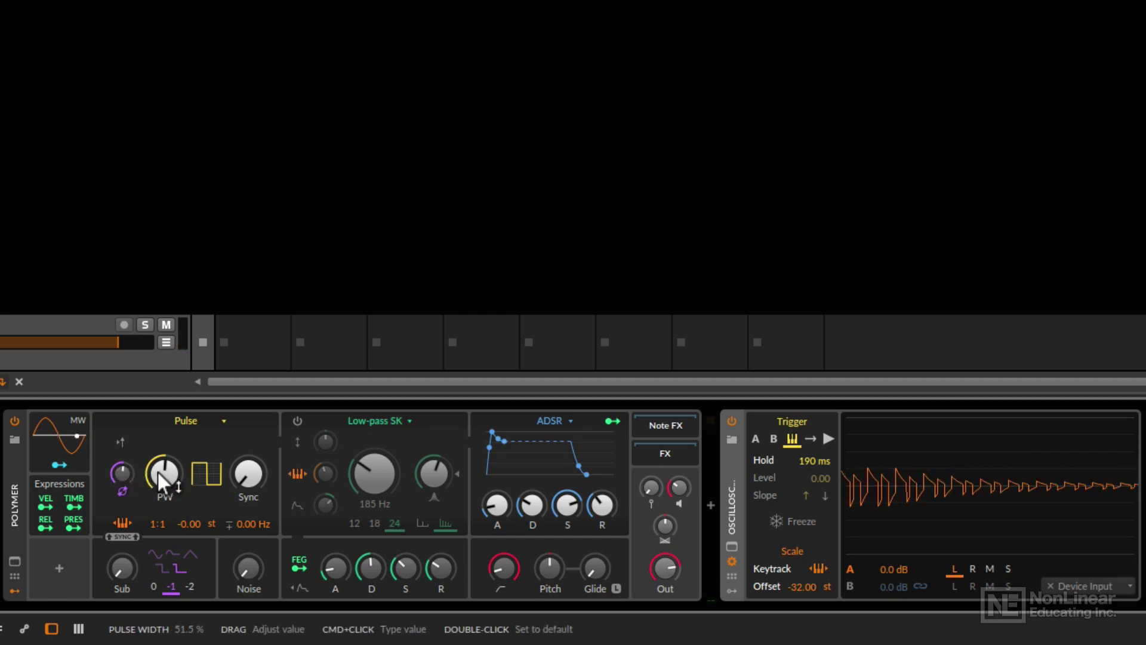
- Narrow the pulse width from 51.5% to about 14% and bring up Polymer's help page
{"action": "mouse_move", "coordinate": [166, 476]}
{"action": "left_mouse_down"}
{"action": "mouse_move", "coordinate": [166, 521]}
{"action": "mouse_move", "coordinate": [166, 444]}
{"action": "left_mouse_up"}
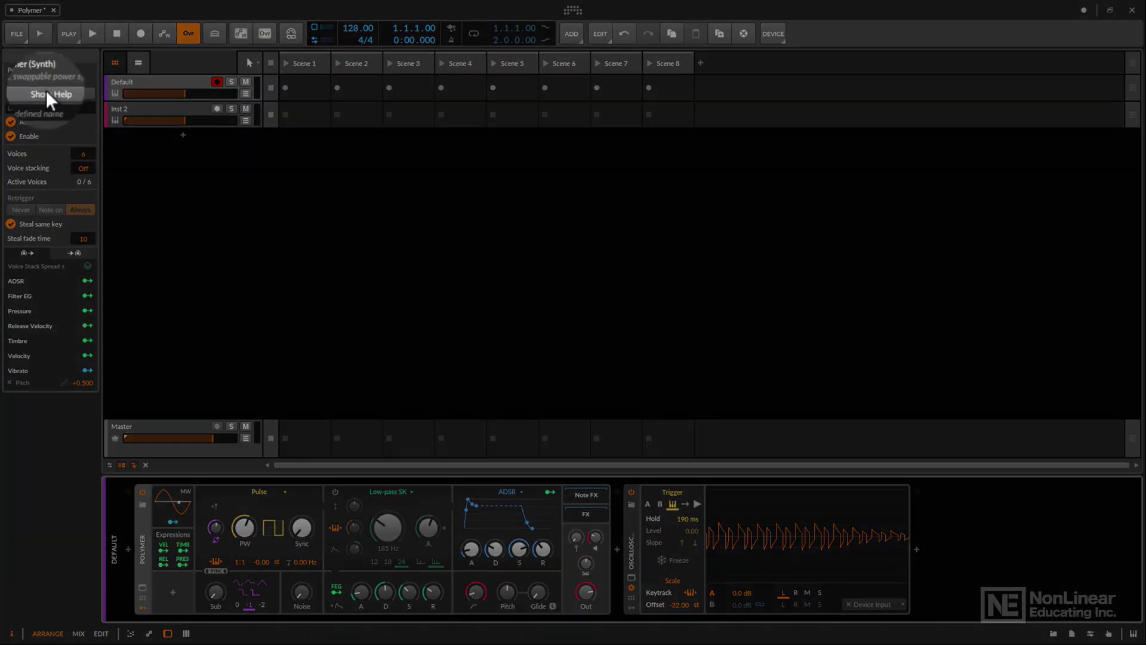
{"action": "left_click", "coordinate": [45, 91]}
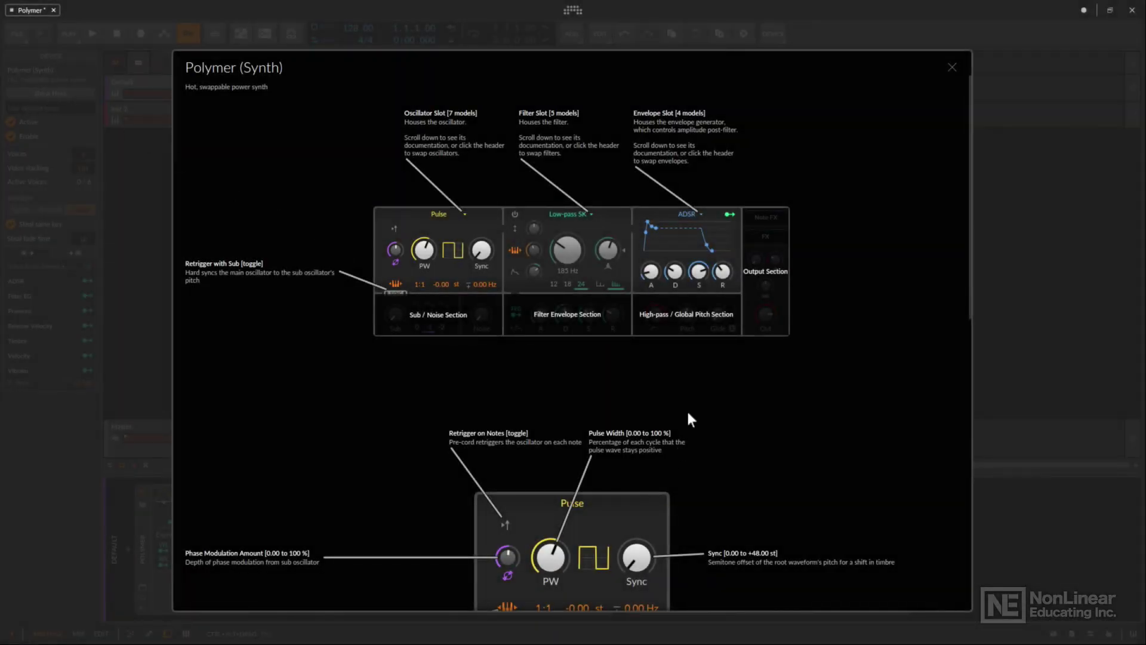
- Scroll the help page to the Pulse oscillator diagram and reset phase modulation to zero
{"action": "scroll", "coordinate": [701, 398], "scroll_direction": "down", "scroll_amount": 5}
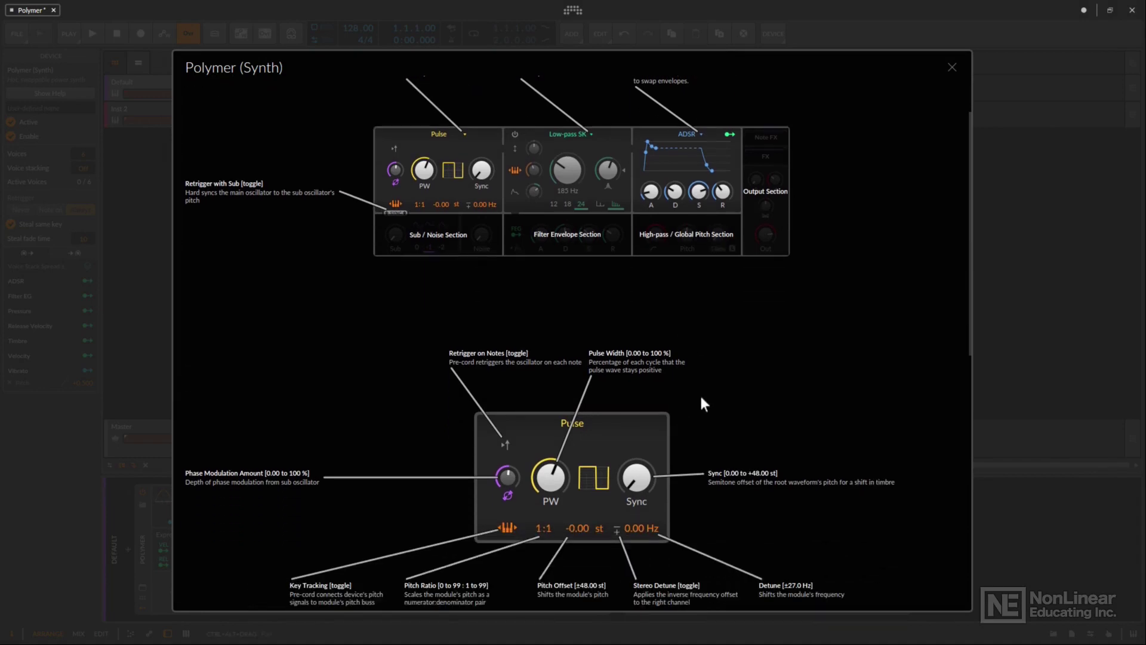
{"action": "scroll", "coordinate": [702, 404], "scroll_direction": "down", "scroll_amount": 3}
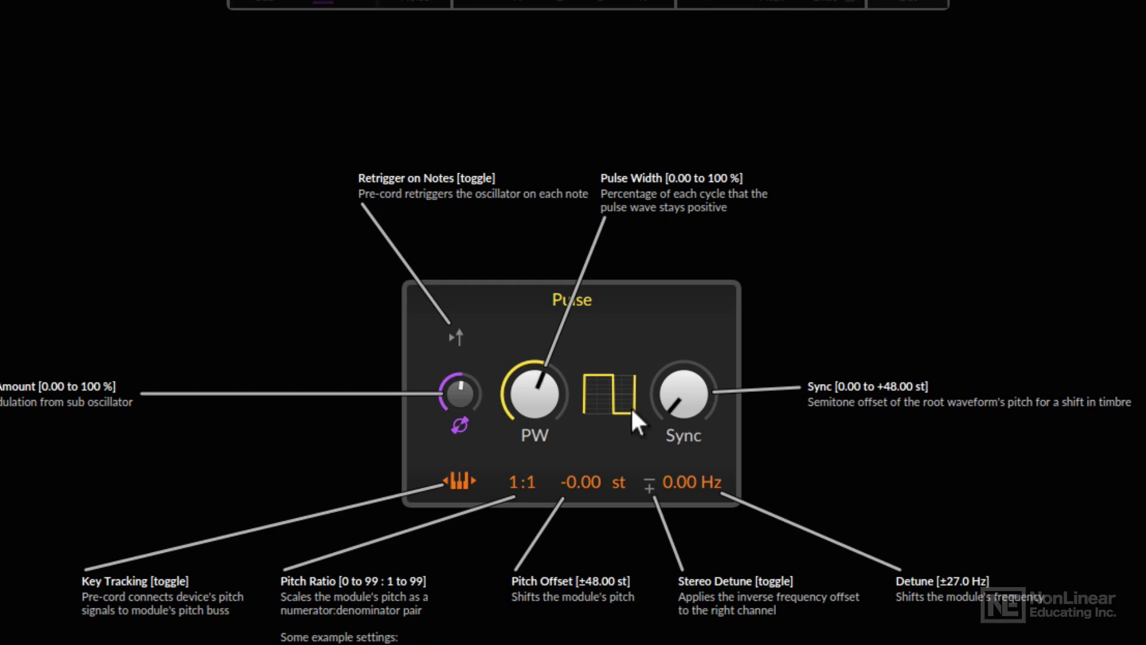
{"action": "double_click", "coordinate": [456, 388]}
- Raise the Pulse oscillator's Sync to about +1.68 st
{"action": "mouse_move", "coordinate": [682, 405]}
{"action": "left_mouse_down"}
{"action": "mouse_move", "coordinate": [682, 305]}
{"action": "mouse_move", "coordinate": [679, 403]}
{"action": "left_mouse_up"}
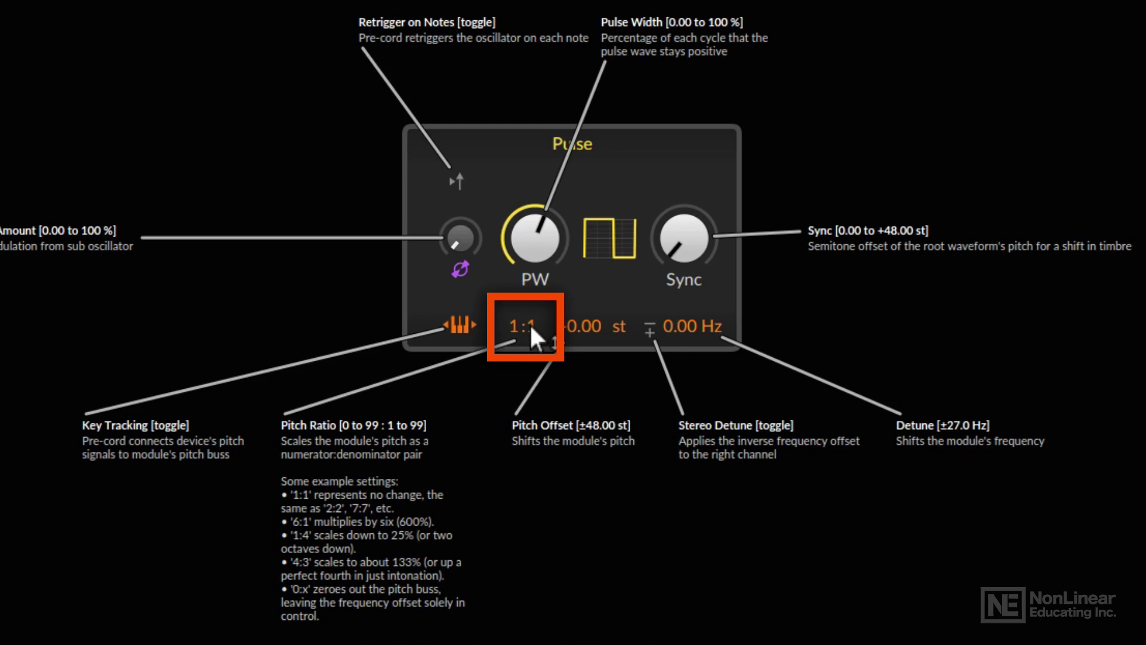
- Raise the pitch ratio to 5:1, switch on stereo detune, and bring up the oscillator types
{"action": "scroll", "coordinate": [532, 328], "scroll_direction": "up", "scroll_amount": 1}
{"action": "scroll", "coordinate": [528, 332], "scroll_direction": "down", "scroll_amount": 1}
{"action": "mouse_move", "coordinate": [514, 338]}
{"action": "left_mouse_down"}
{"action": "mouse_move", "coordinate": [515, 313]}
{"action": "mouse_move", "coordinate": [514, 331]}
{"action": "left_mouse_up"}
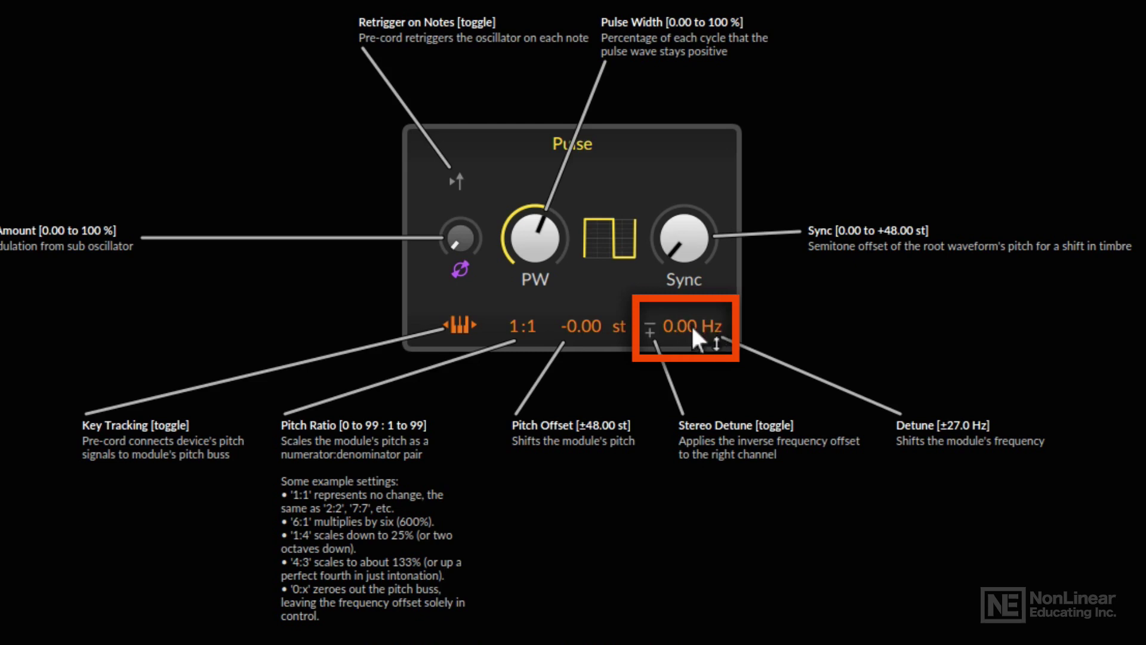
{"action": "left_click", "coordinate": [650, 328]}
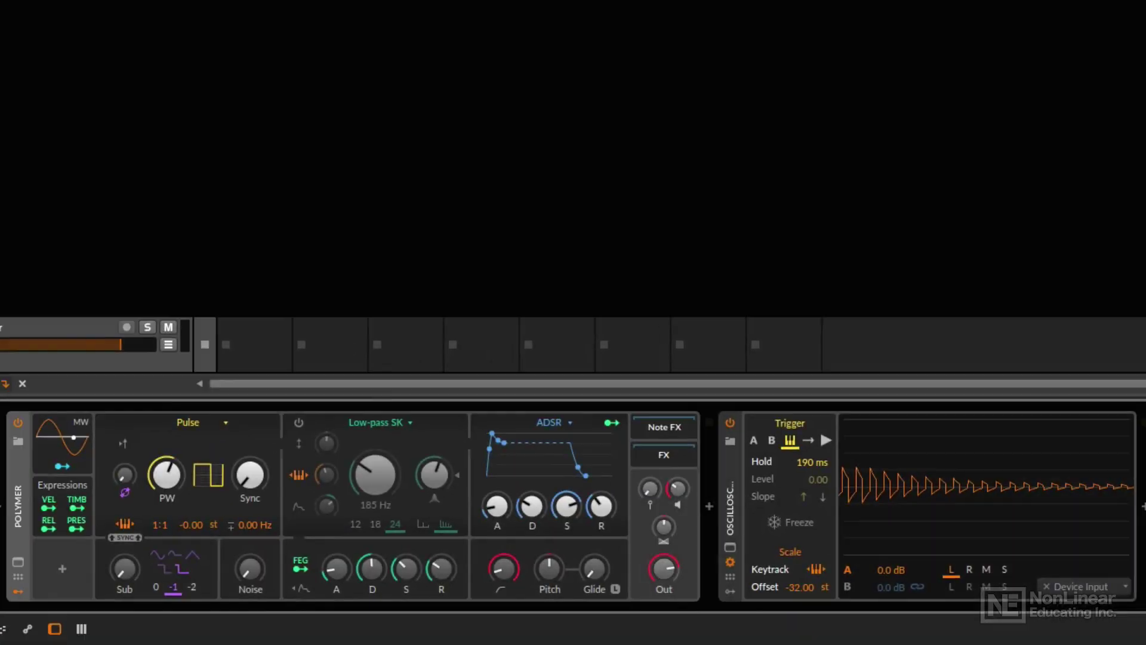
{"action": "left_click", "coordinate": [210, 422]}
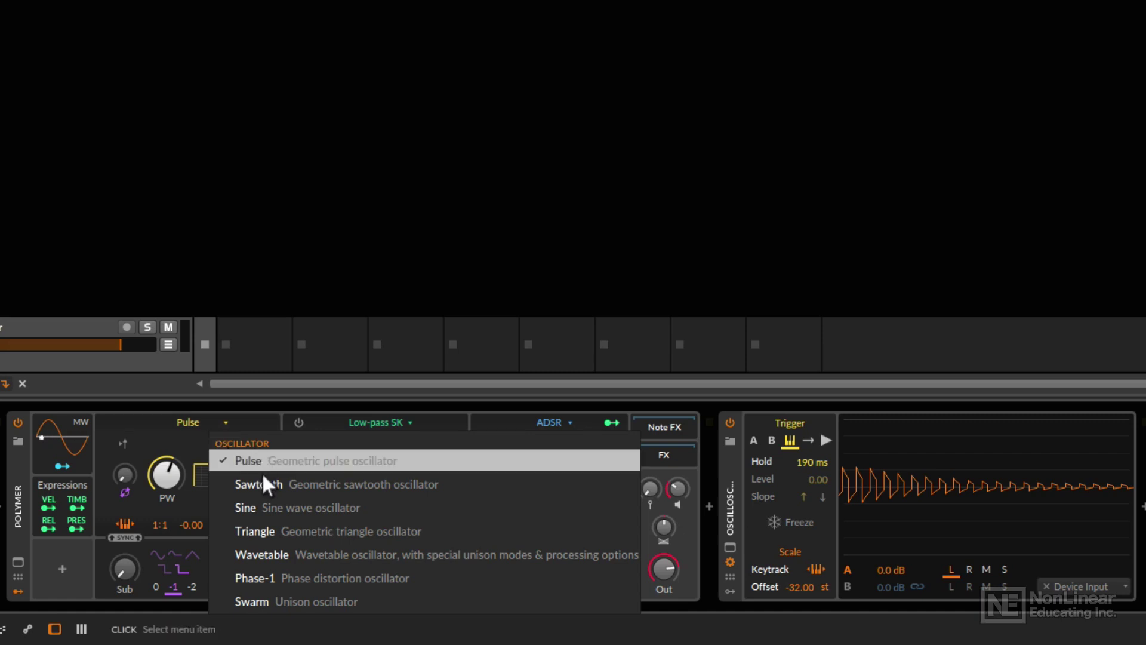
- Switch the oscillator to Sine, add slight phase modulation, and raise Skew
{"action": "left_click", "coordinate": [271, 506]}
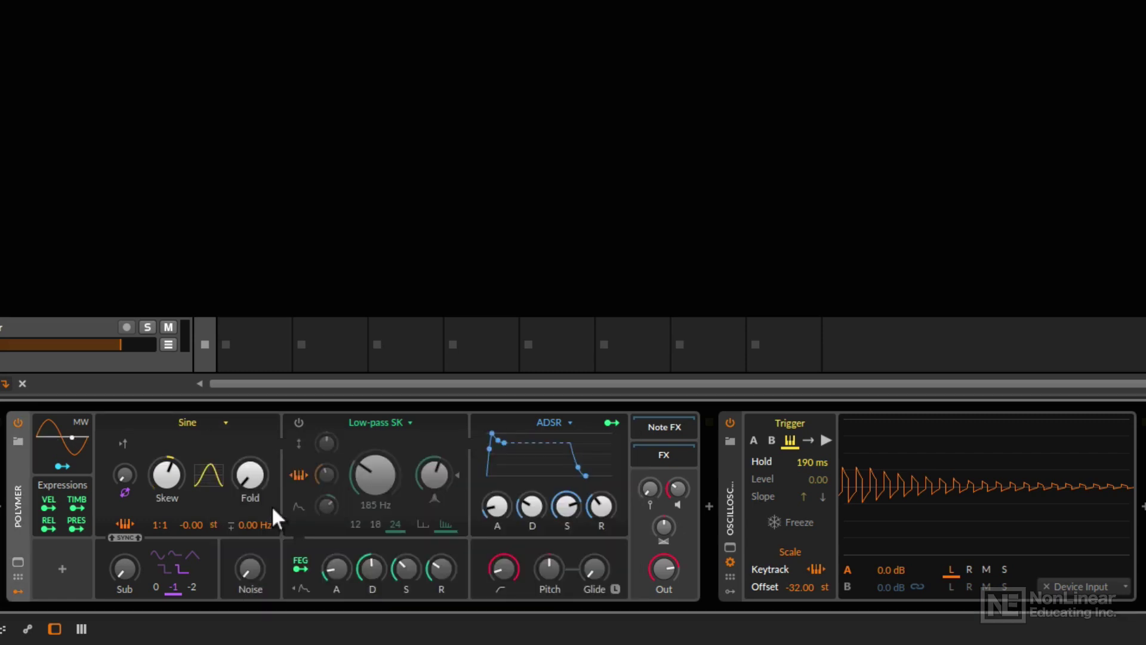
{"action": "left_click_drag", "start_coordinate": [169, 475], "coordinate": [170, 475]}
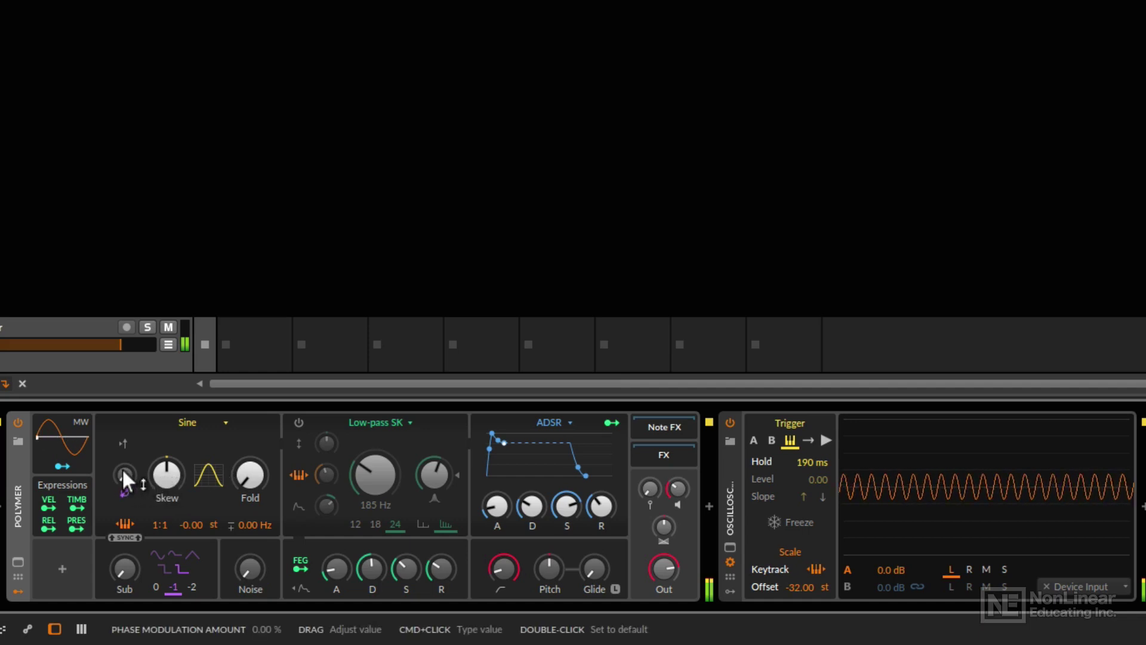
{"action": "left_click_drag", "start_coordinate": [122, 469], "coordinate": [122, 451]}
{"action": "mouse_move", "coordinate": [191, 474]}
{"action": "left_mouse_down"}
{"action": "mouse_move", "coordinate": [191, 489]}
{"action": "mouse_move", "coordinate": [161, 469]}
{"action": "mouse_move", "coordinate": [161, 452]}
{"action": "mouse_move", "coordinate": [170, 481]}
{"action": "left_mouse_up"}
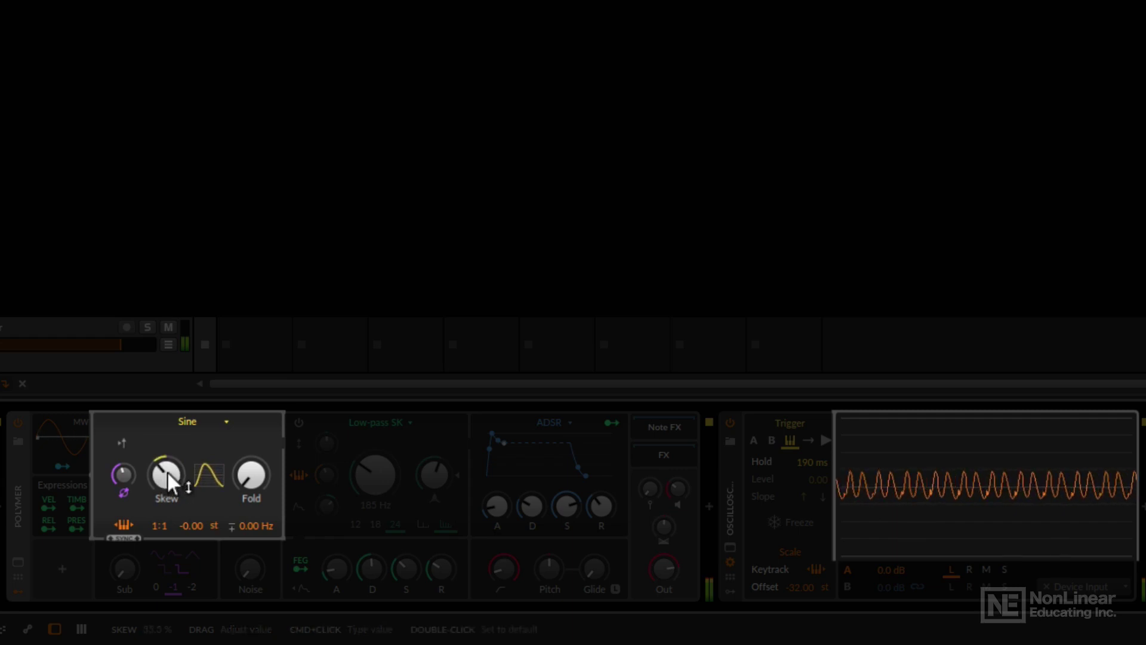
- Fold the sine wave, detune it to 0.80 Hz, and set the pitch ratio to 1:4
{"action": "left_click_drag", "start_coordinate": [254, 475], "coordinate": [253, 458]}
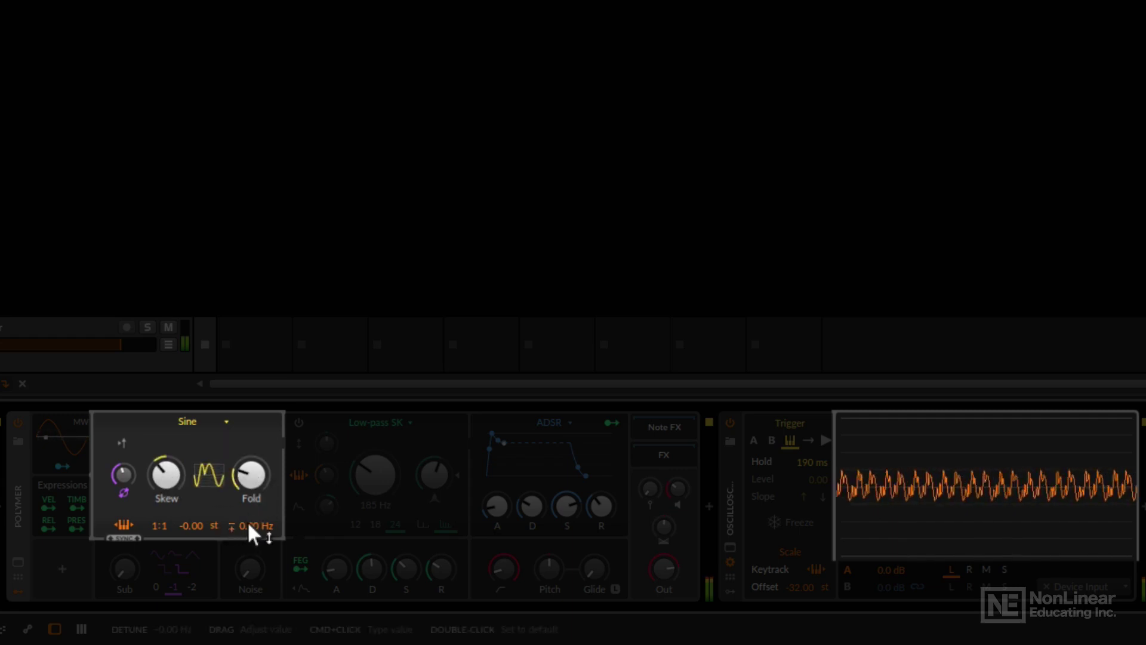
{"action": "left_click_drag", "start_coordinate": [250, 528], "coordinate": [251, 528]}
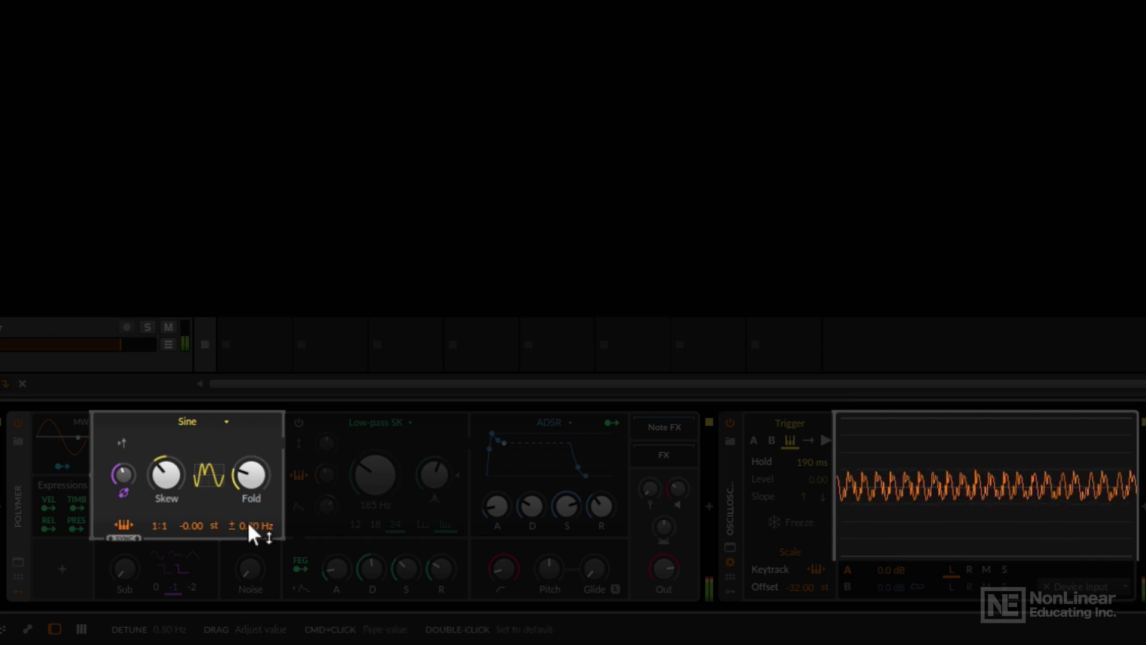
{"action": "left_click_drag", "start_coordinate": [164, 526], "coordinate": [167, 535]}
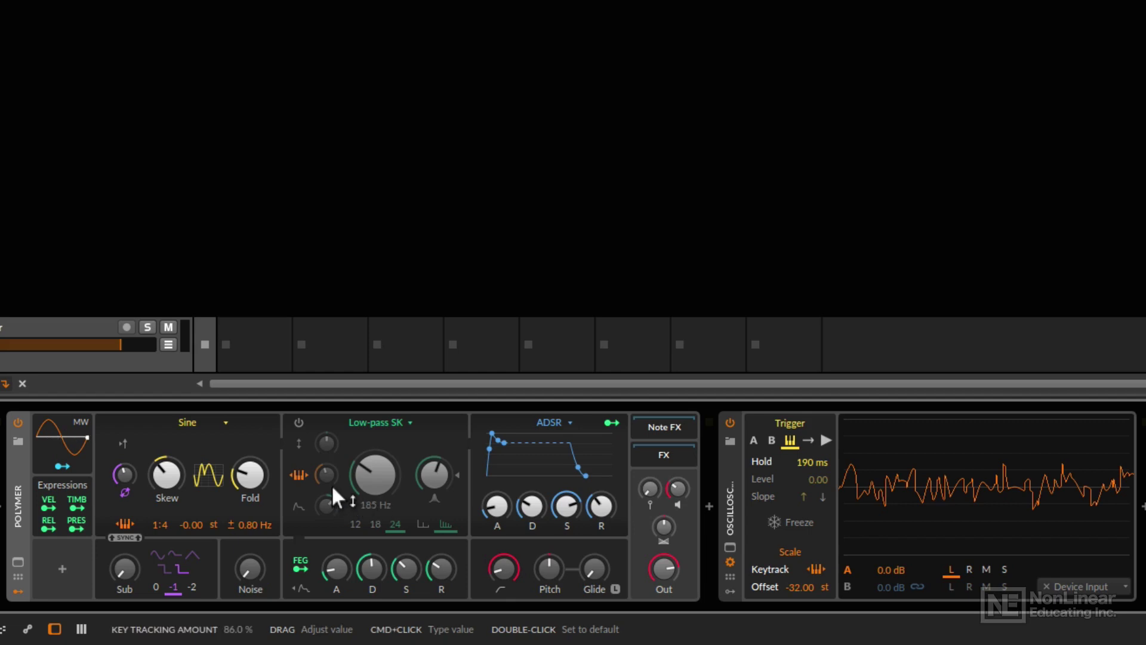
{"action": "left_click", "coordinate": [212, 420]}
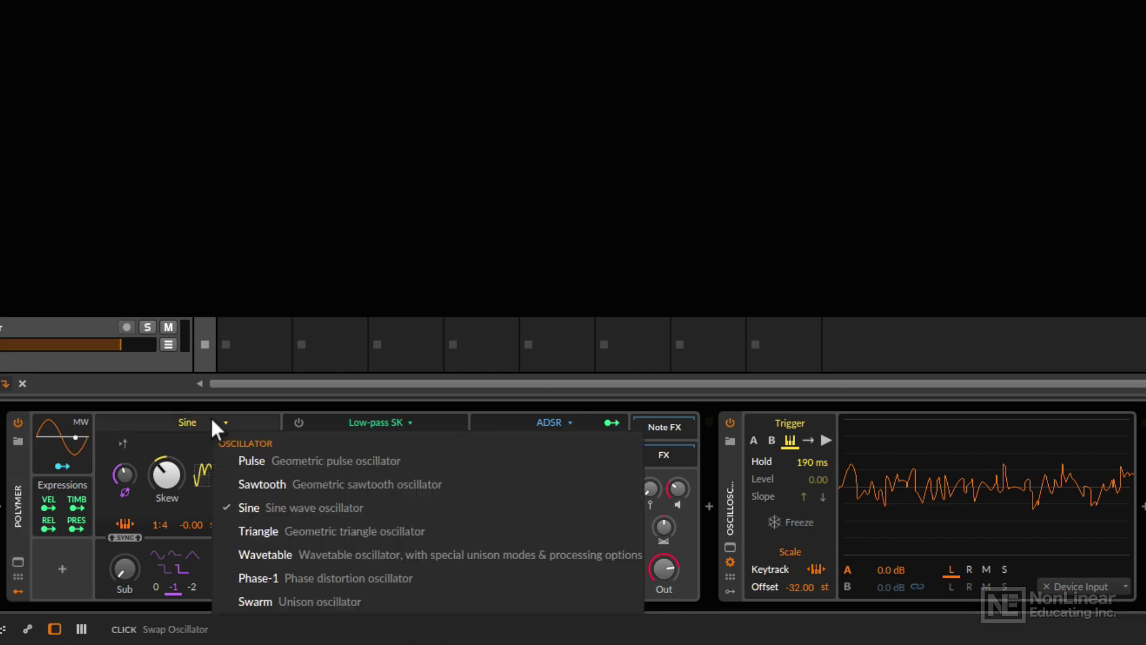